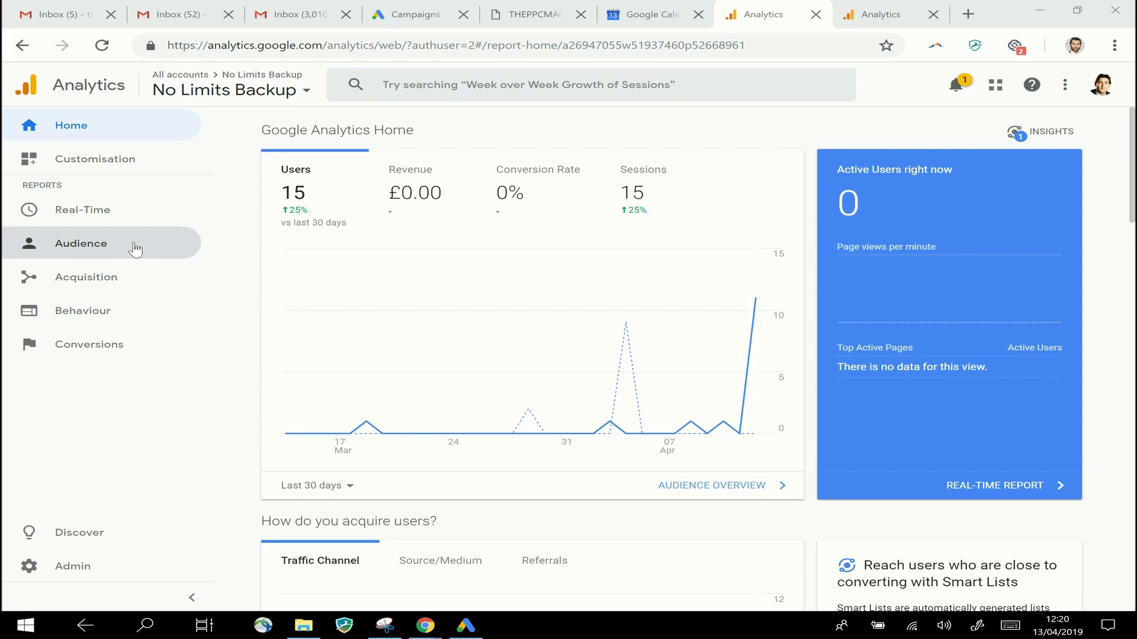
- Go to Audience > Demographics > Overview to reach the Demographics and Interest Reports enable prompt
click(81, 247)
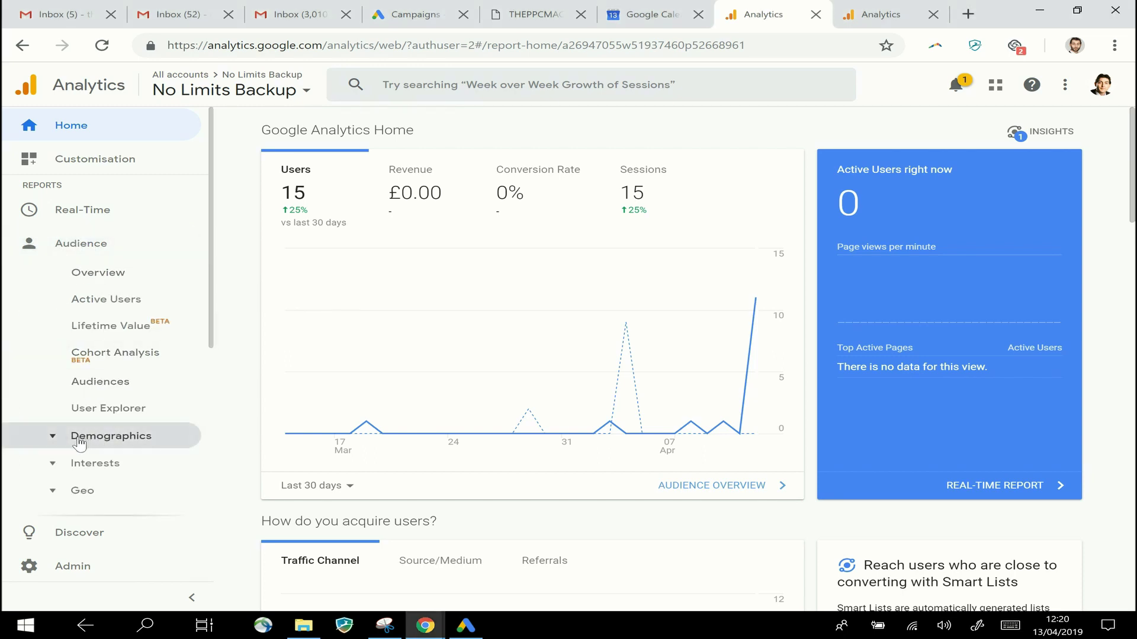
click(158, 441)
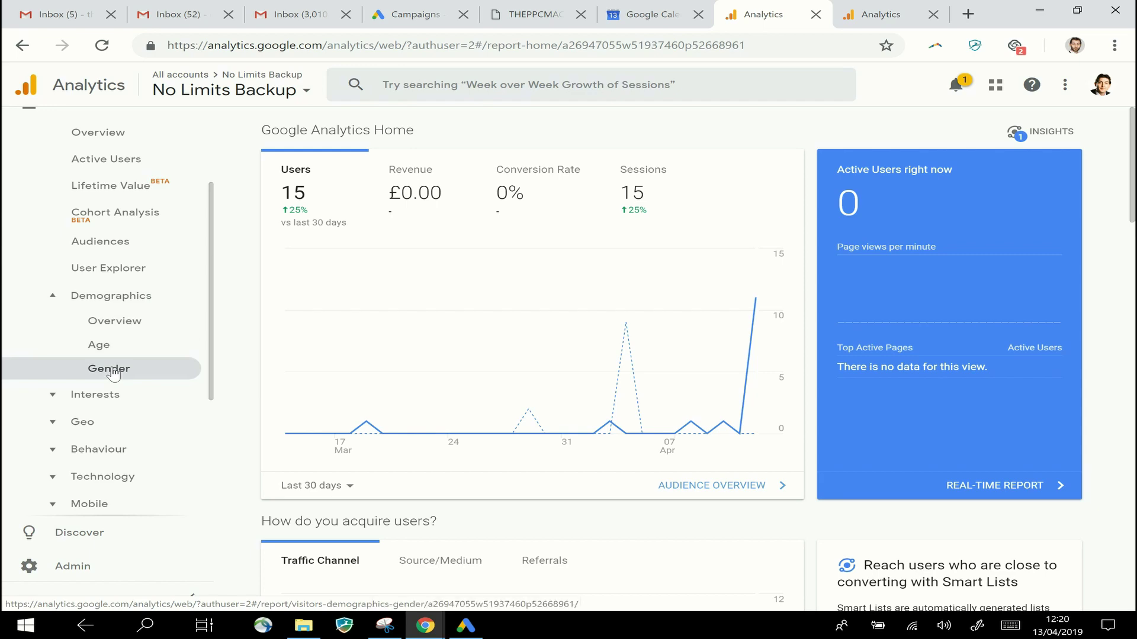
click(116, 328)
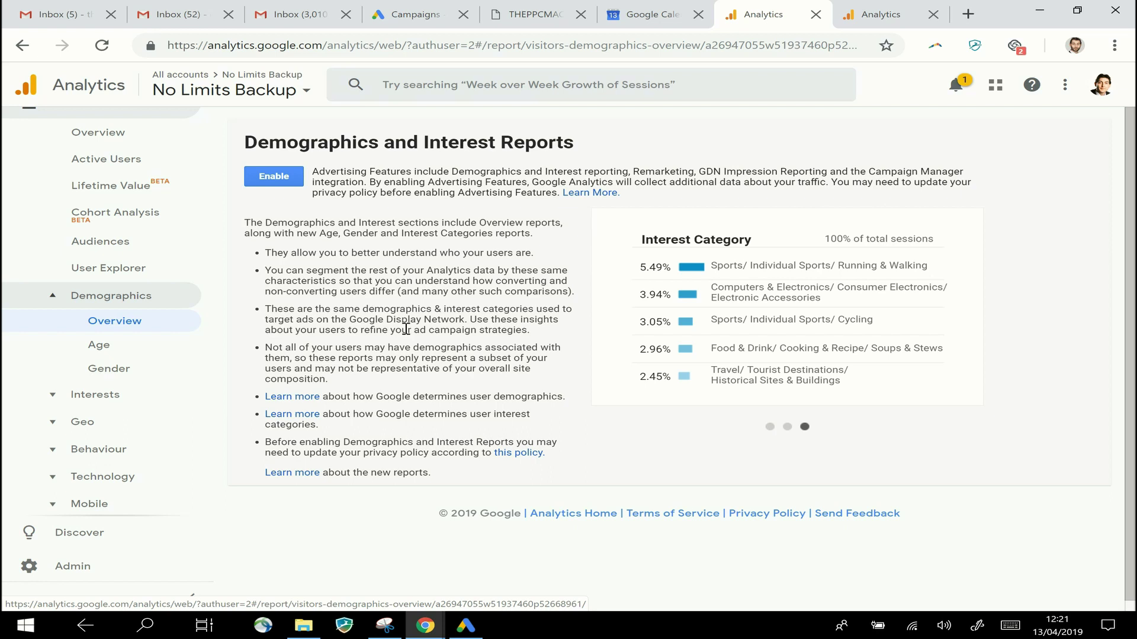
- Enable Demographics and Interest Reports, then view the second property's overview with its 66% female split
click(277, 177)
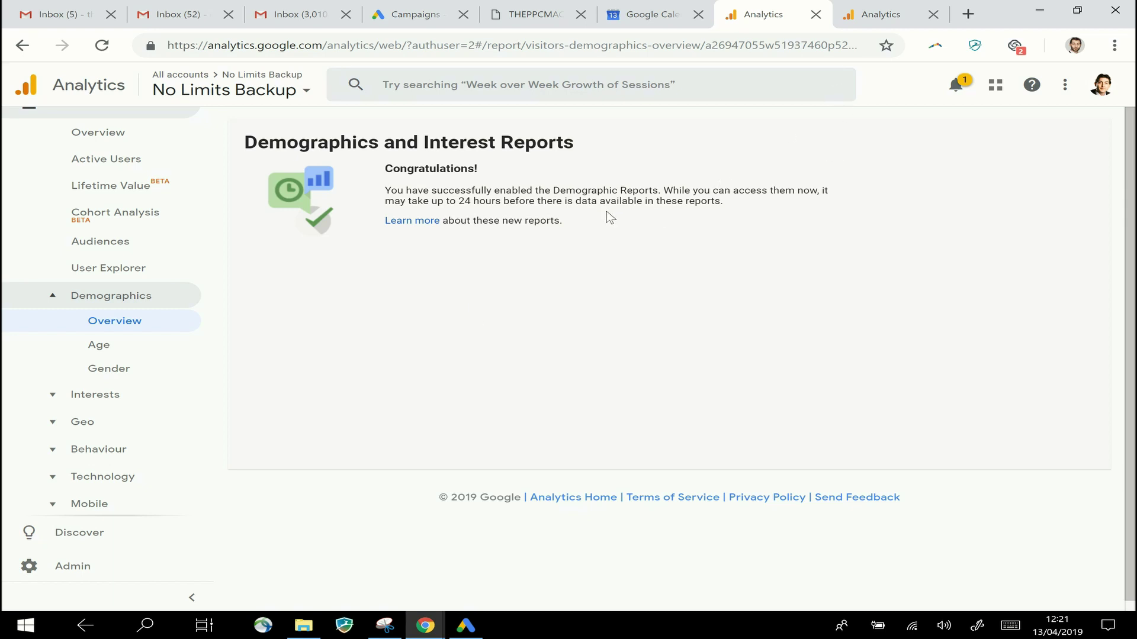
click(876, 17)
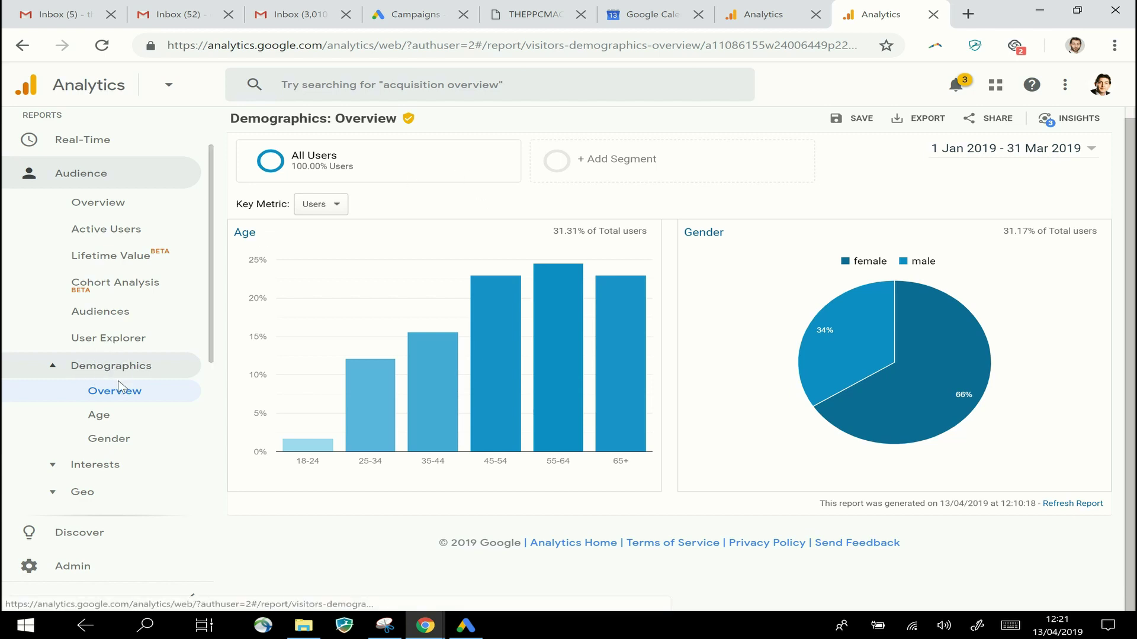
click(150, 398)
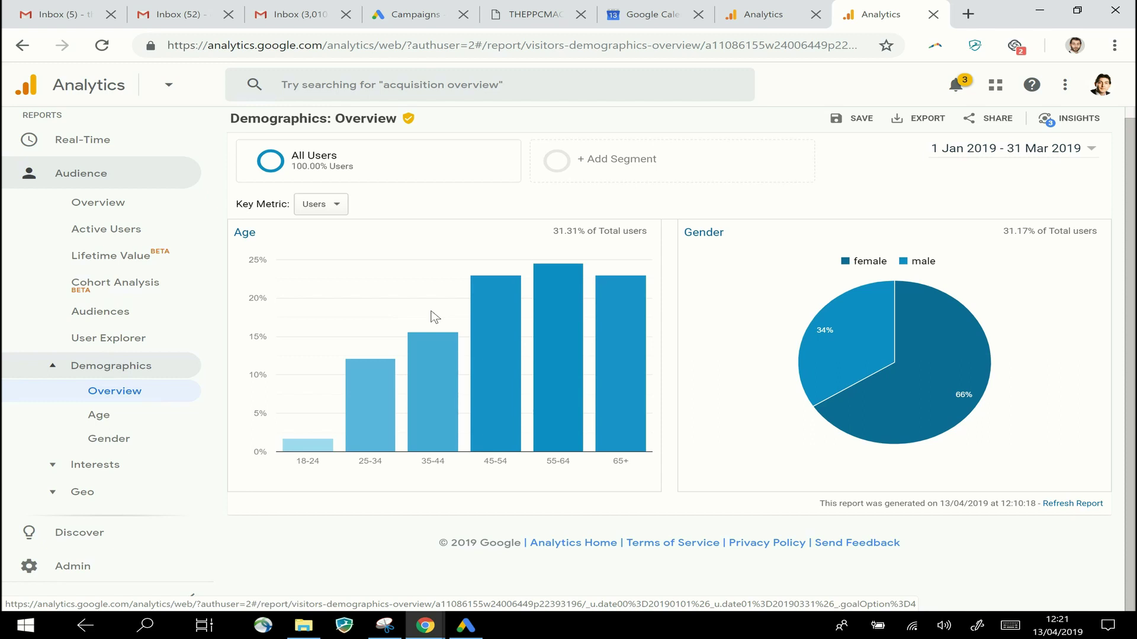
- Open the Gender report (4,854 female, 2,505 male) and drop down the Conversions goal choices
mouse_move(577, 282)
click(116, 445)
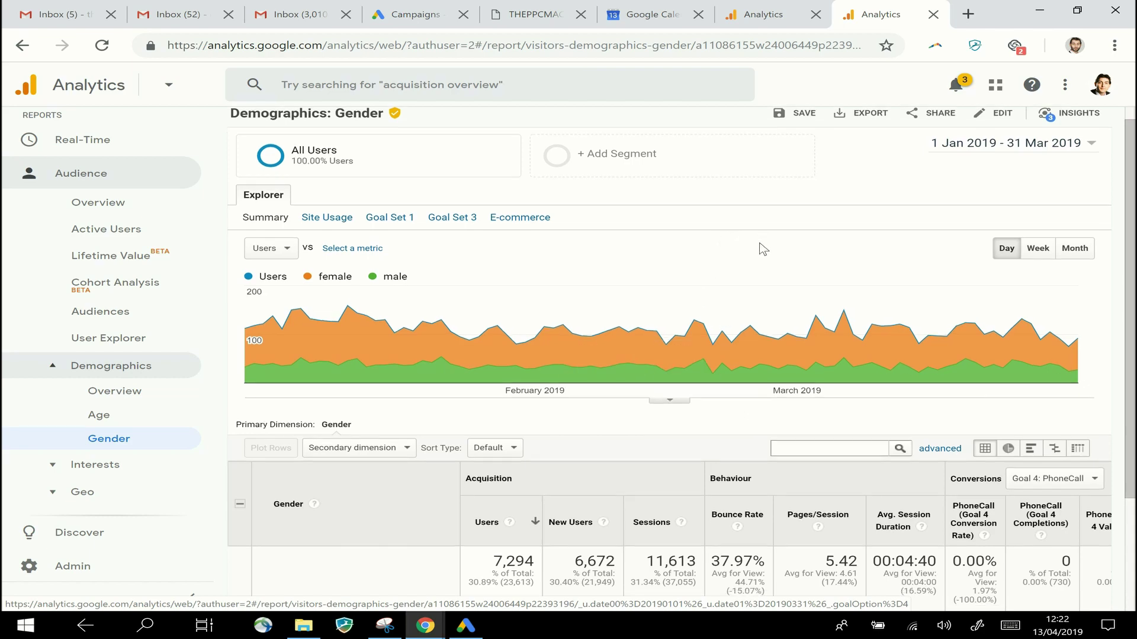
scroll(762, 247, down, 3)
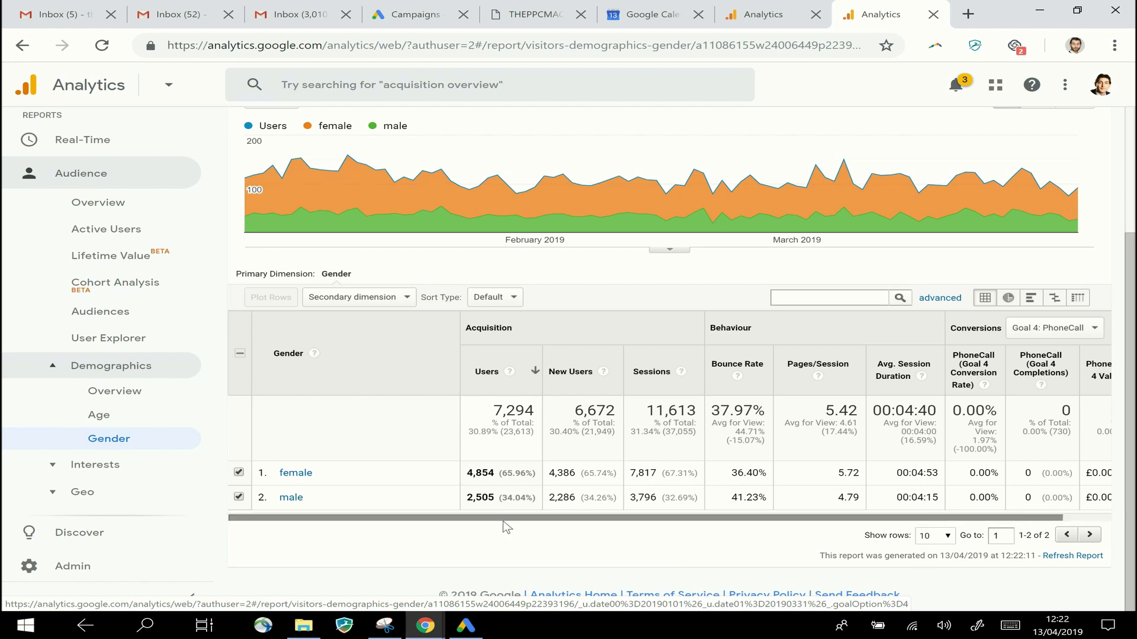
drag(503, 524, 558, 527)
click(1023, 334)
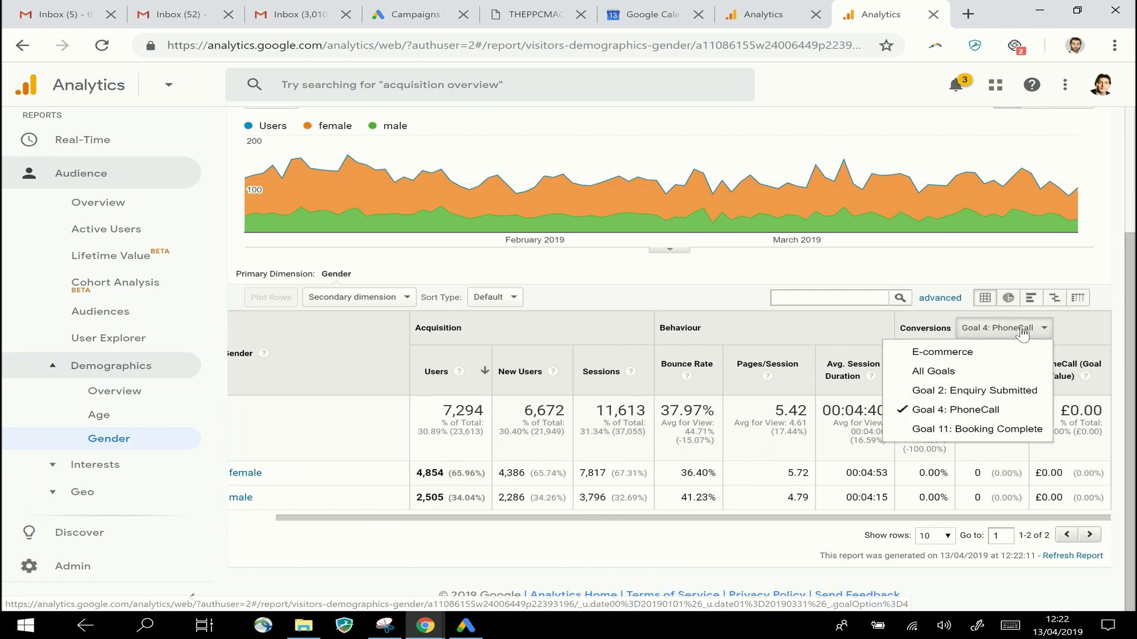
- Show E-commerce in the Gender table: female 71 transactions (£61,690.00), male 43 (£45,996.00)
click(950, 351)
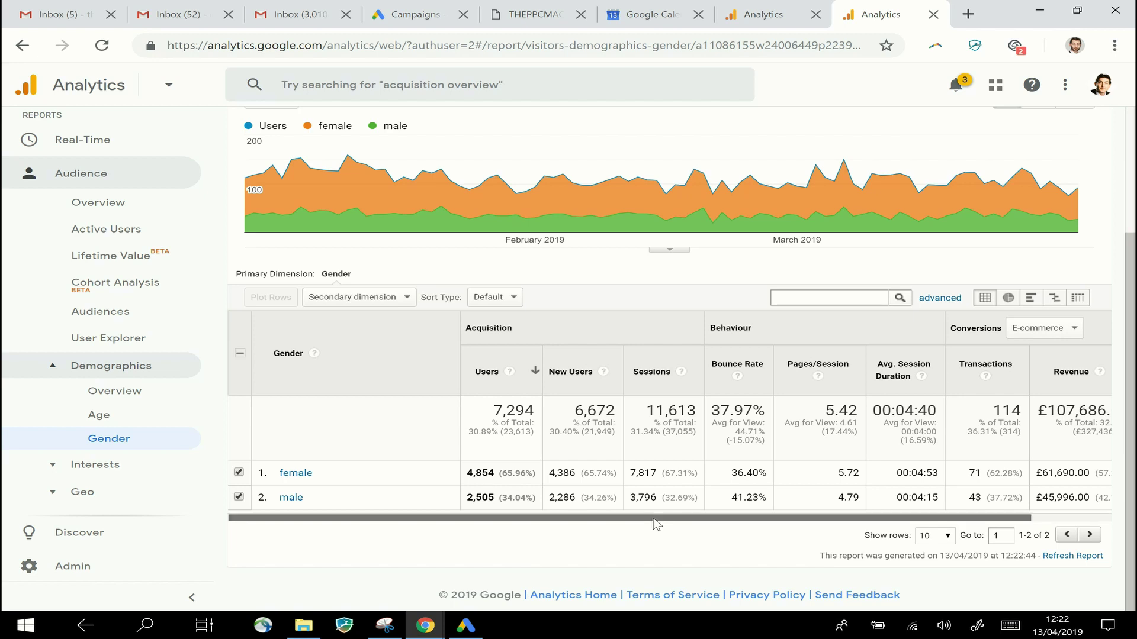
drag(656, 523, 737, 524)
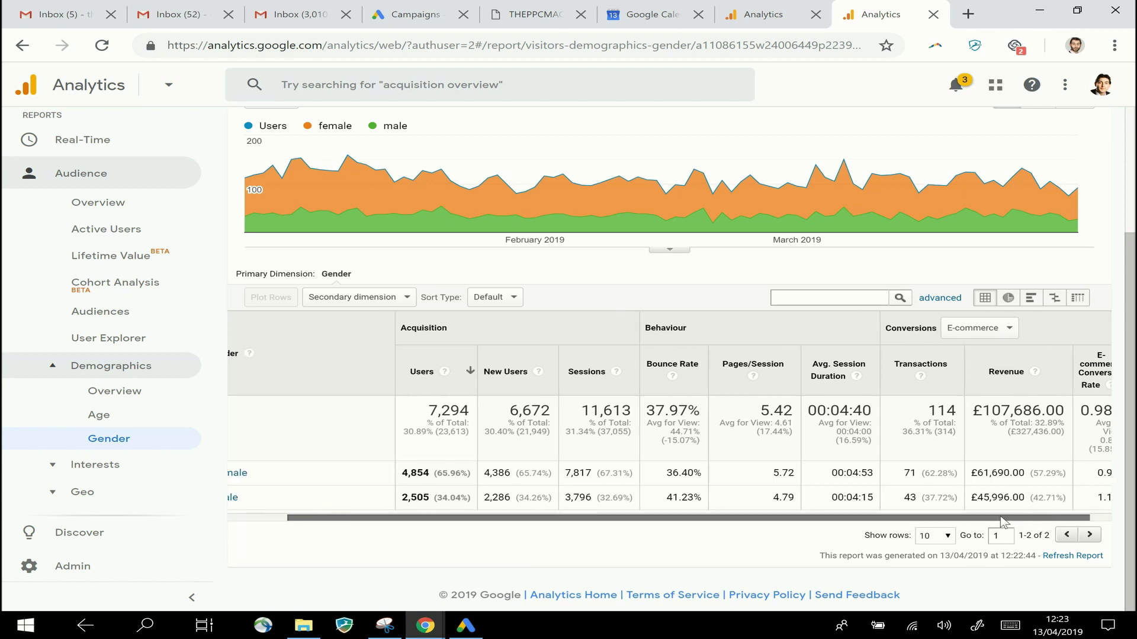
drag(1002, 521, 944, 521)
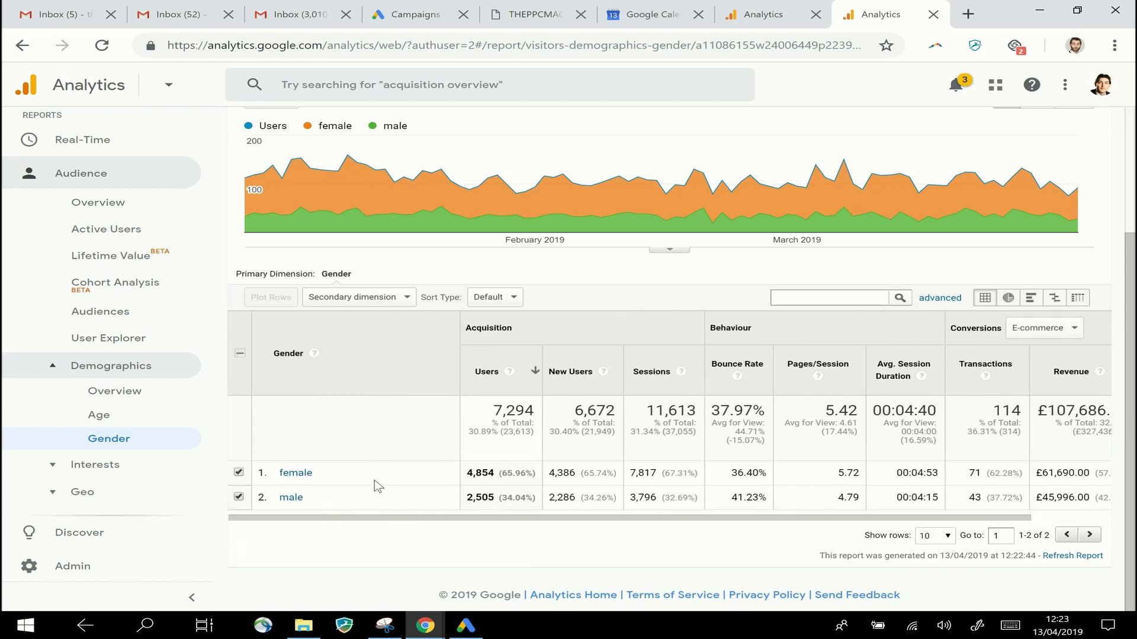
drag(447, 519, 882, 530)
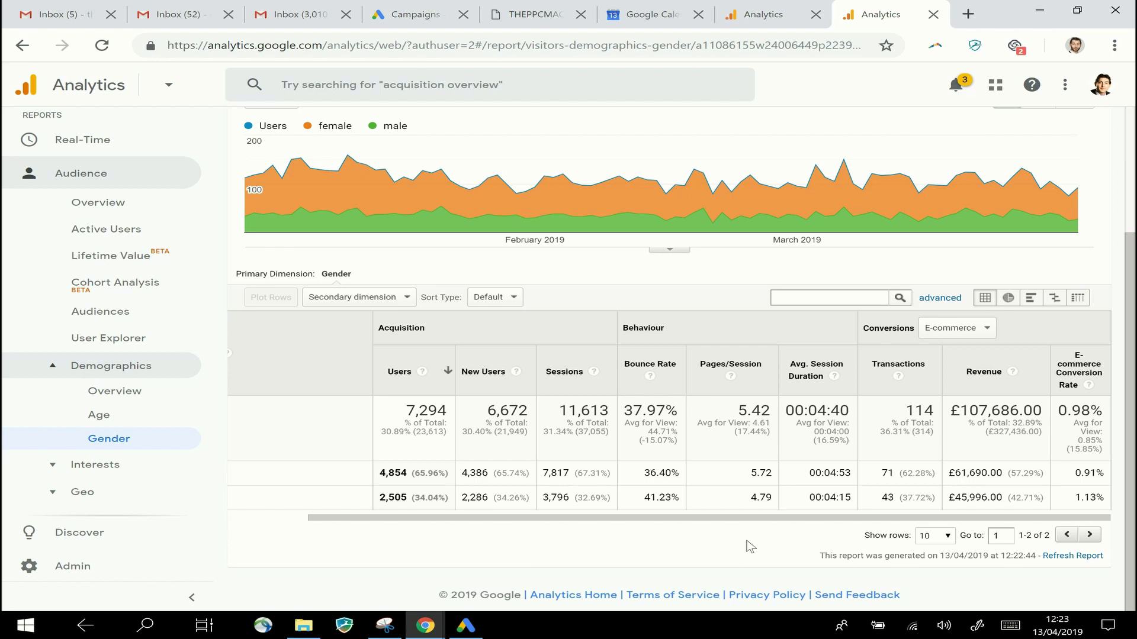
- Open the Age report and sort by transactions, putting 55-64 (35) ahead of 65+ (27)
click(95, 417)
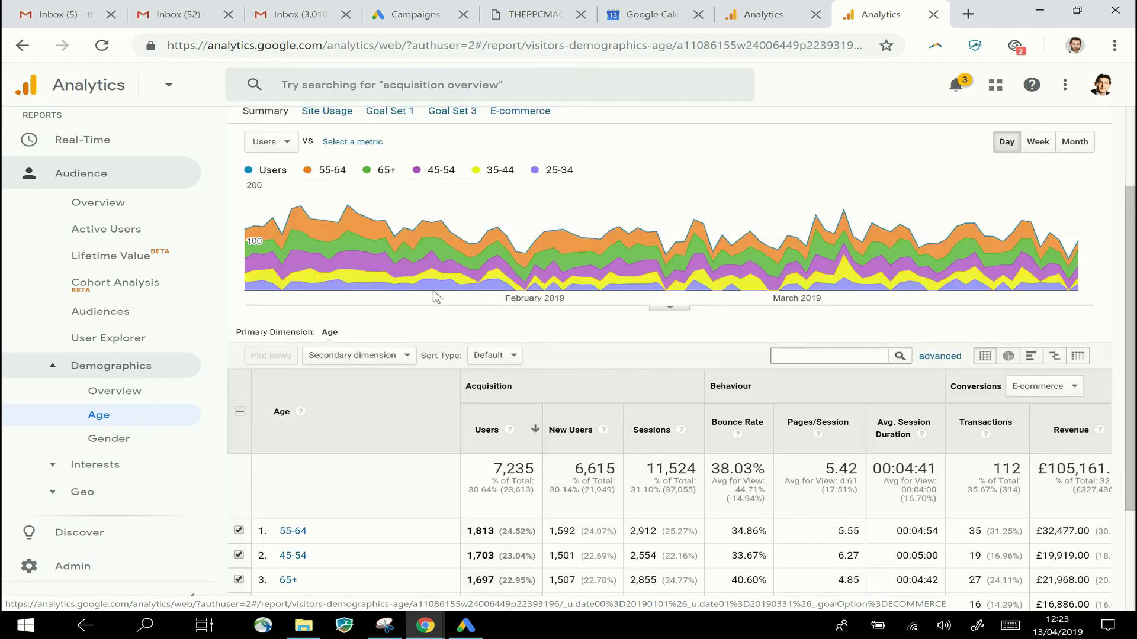
scroll(435, 470, down, 3)
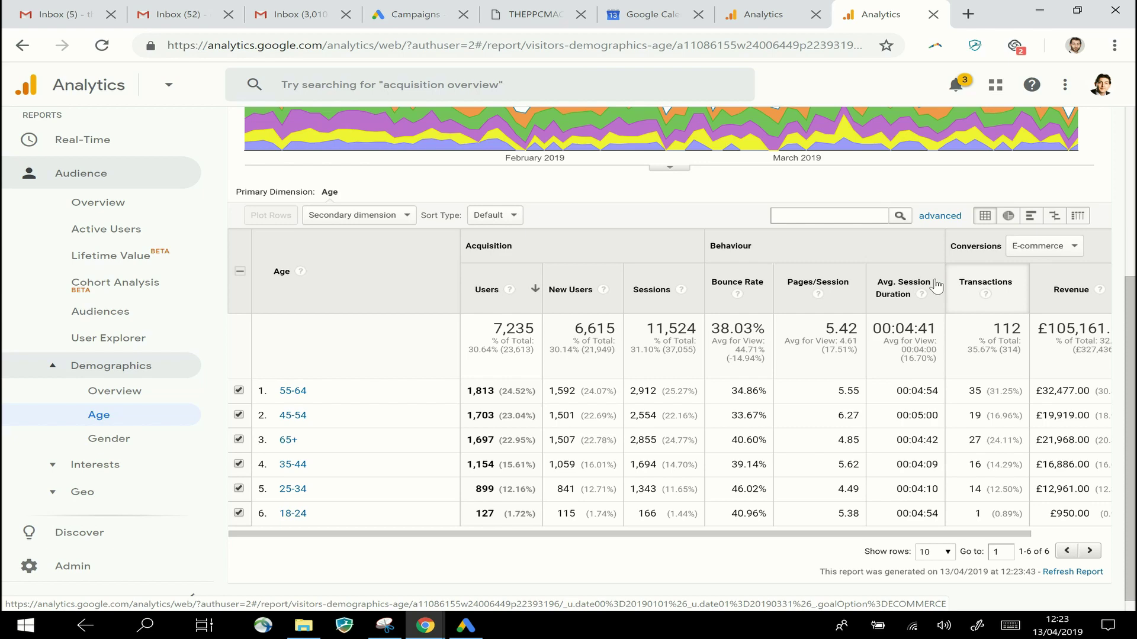
click(972, 280)
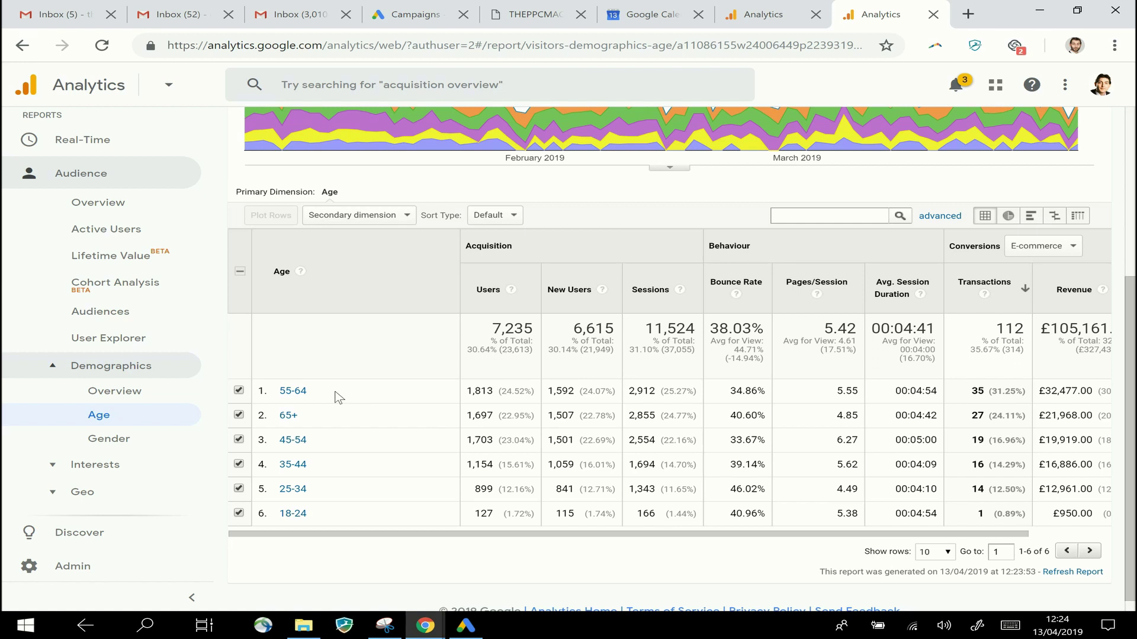
- Scroll the Age table to the 0.97% conversion rate column, then open Interests > Affinity Categories
click(1079, 533)
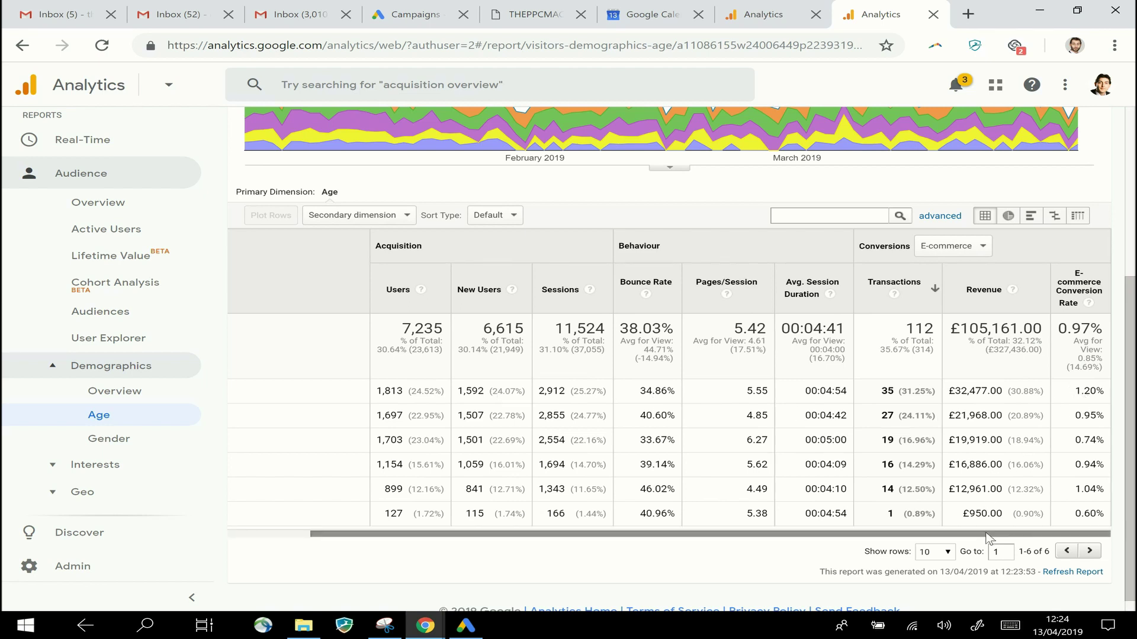
drag(990, 535, 1083, 540)
drag(974, 534, 828, 529)
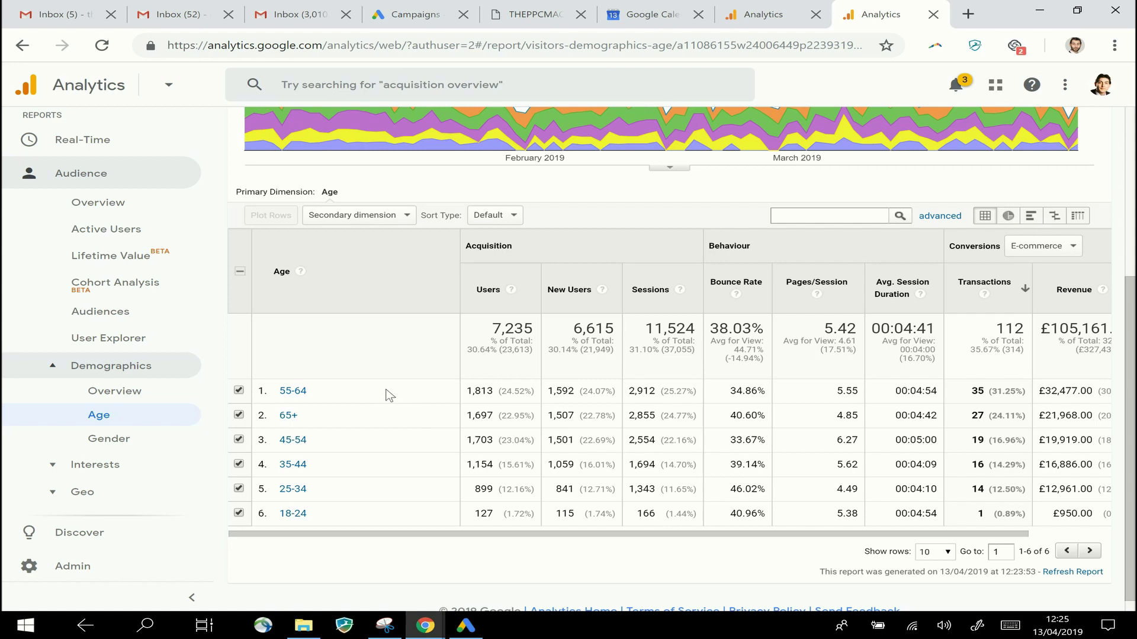
drag(588, 540, 668, 546)
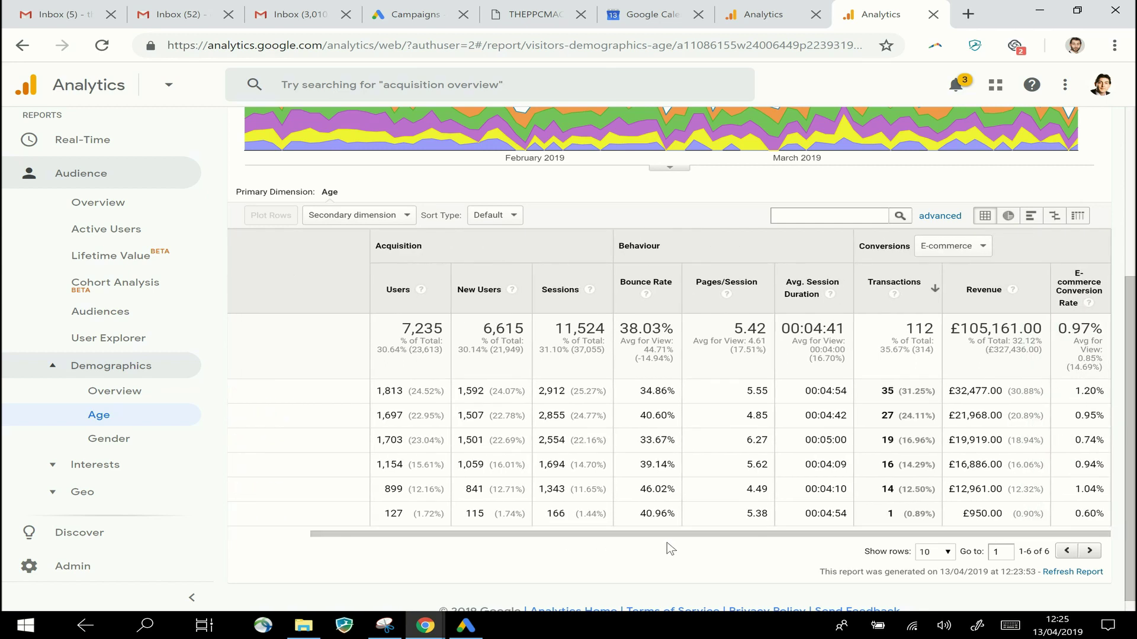
click(88, 471)
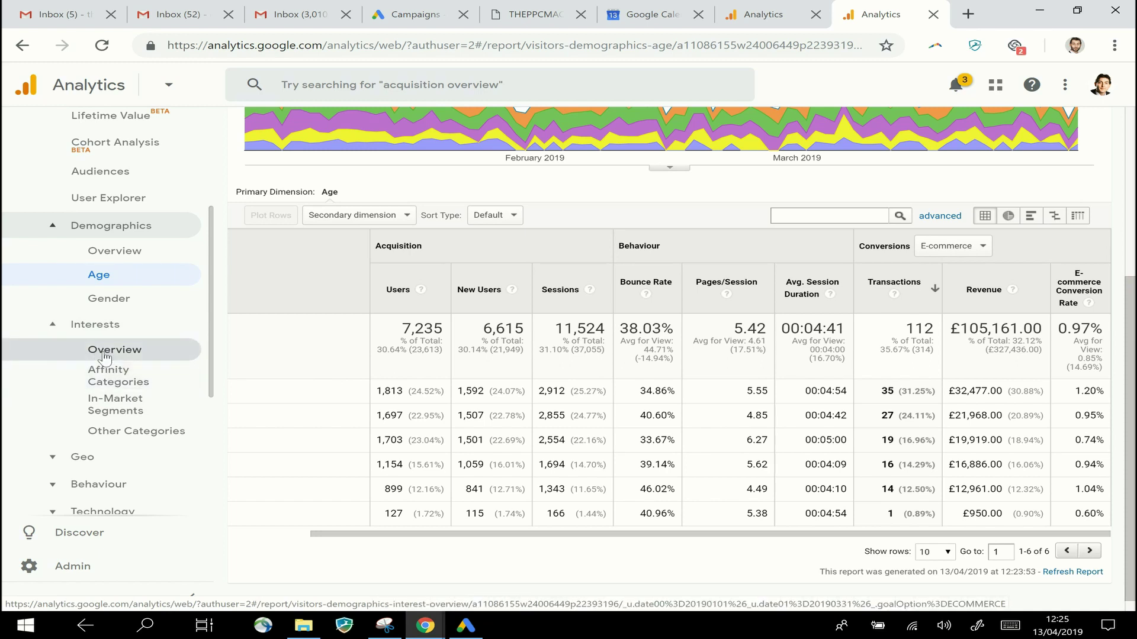
click(99, 383)
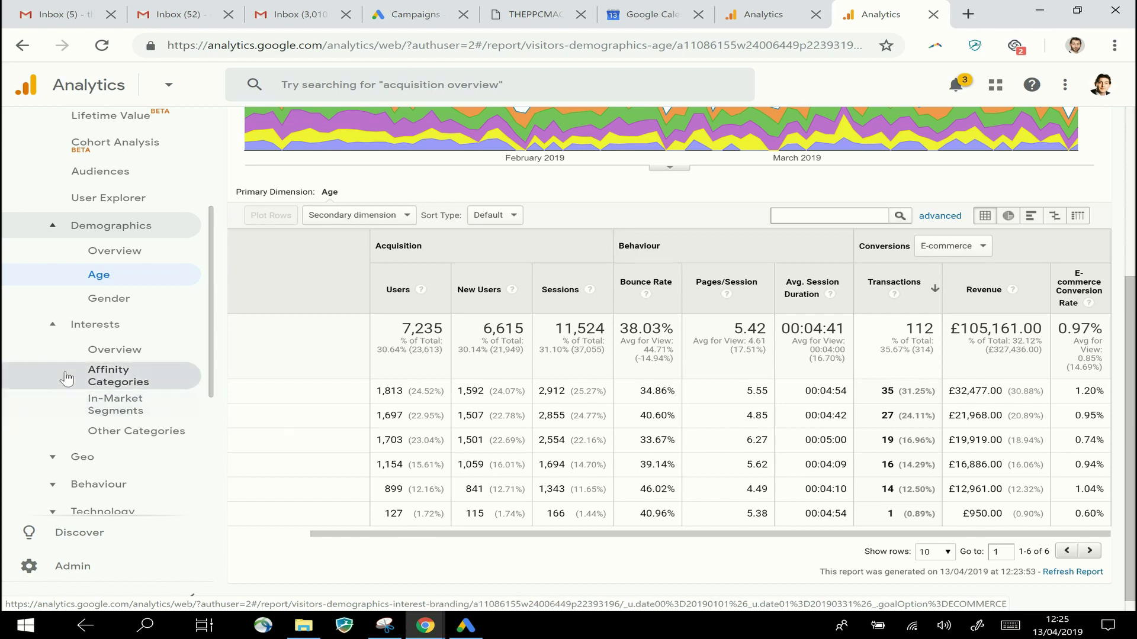
- Load the Affinity Categories report and collapse the left sidebar to widen its table
click(92, 377)
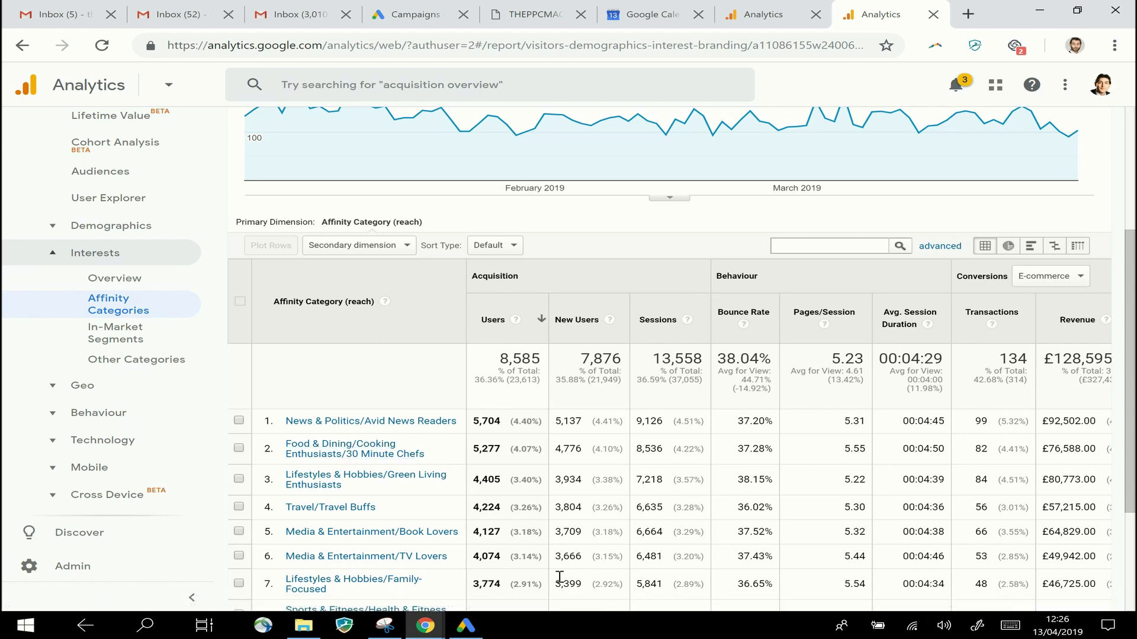
click(192, 597)
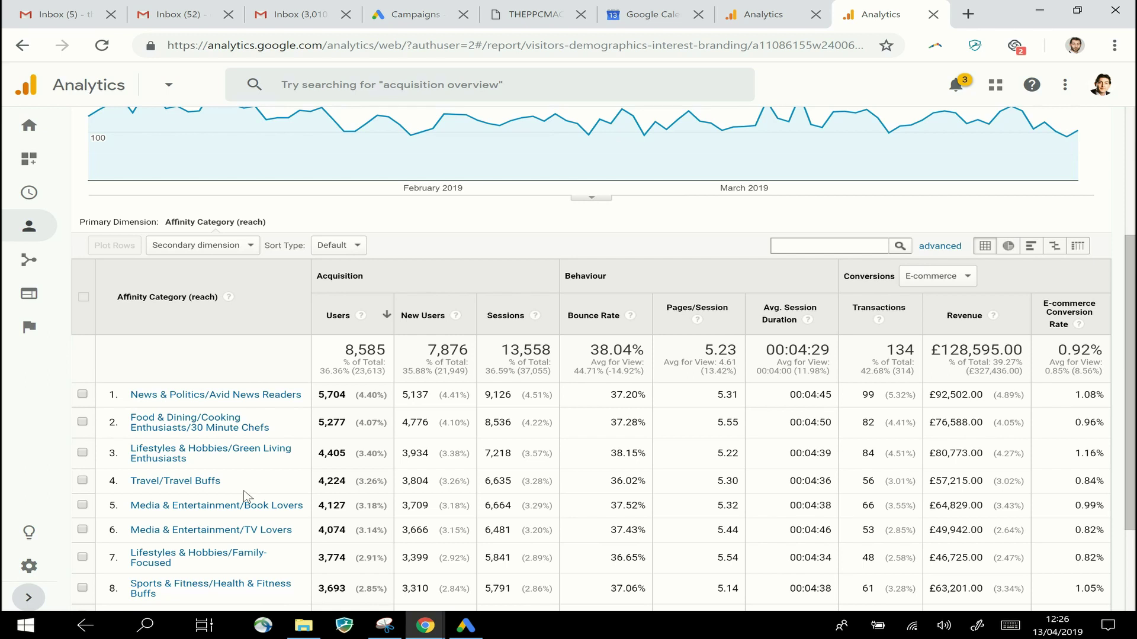
- Sort affinity categories by transactions, Avid News Readers (99) first, and restore the sidebar
click(1059, 307)
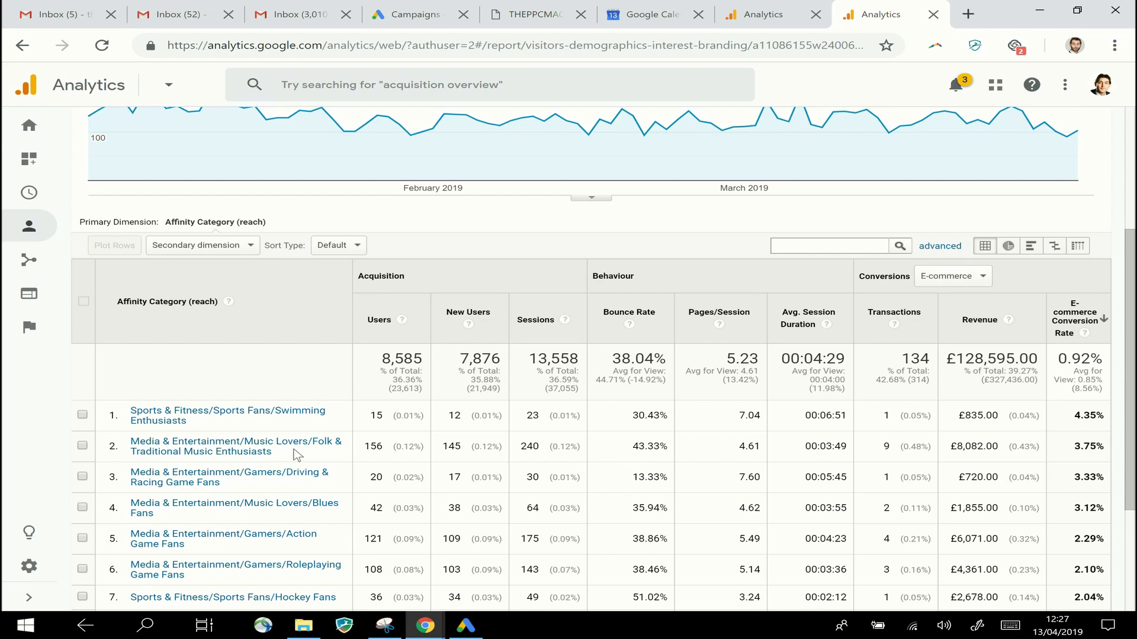
click(924, 310)
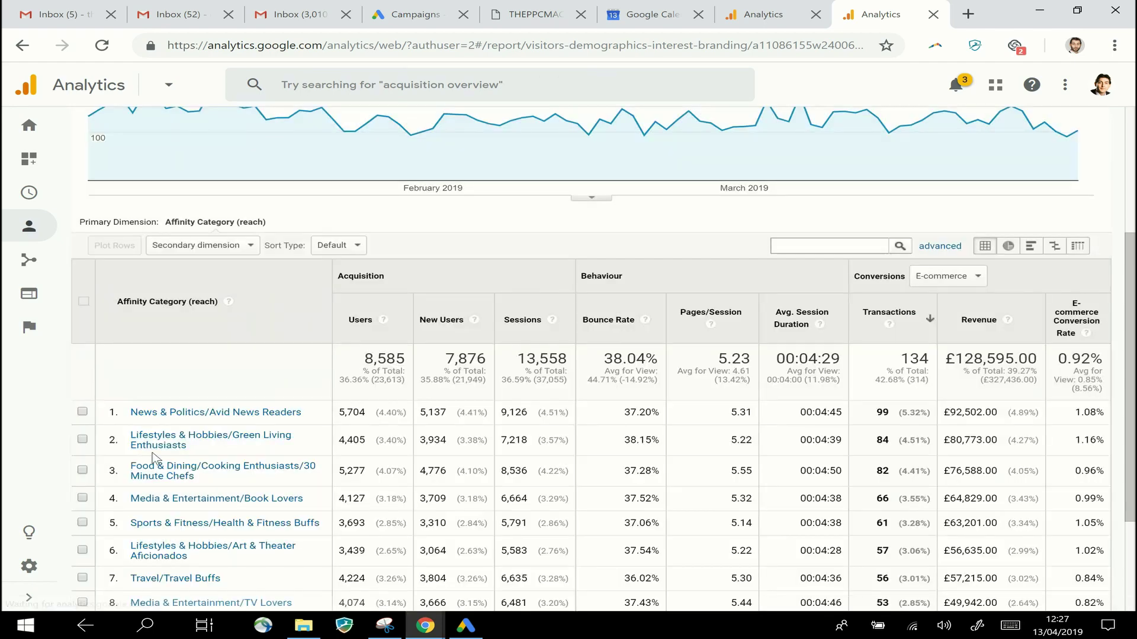
click(30, 599)
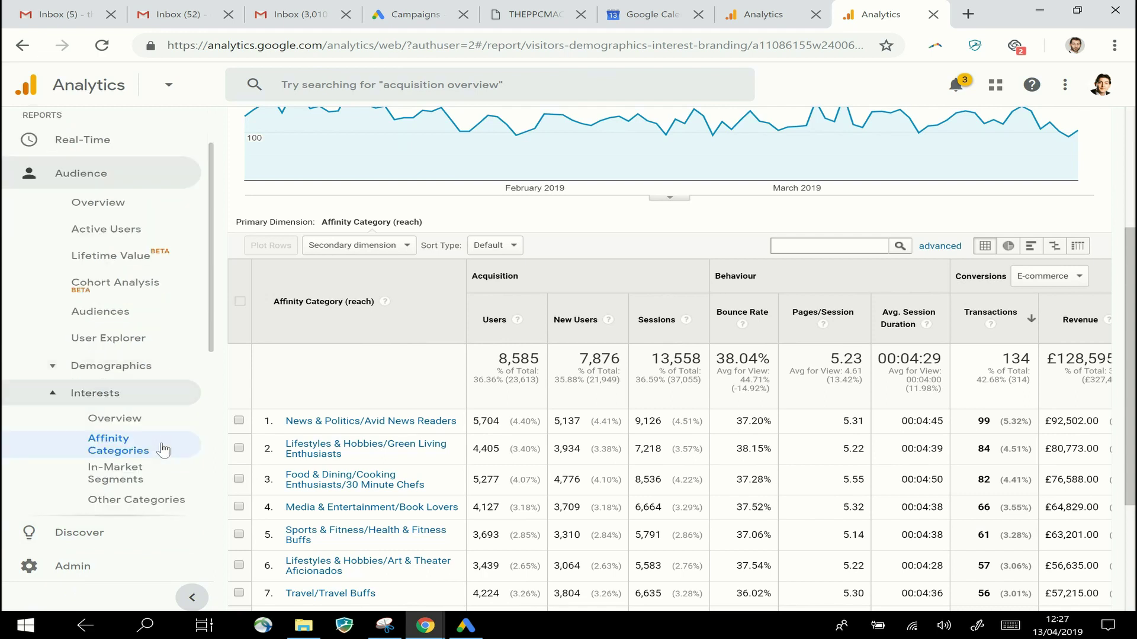
scroll(157, 449, down, 2)
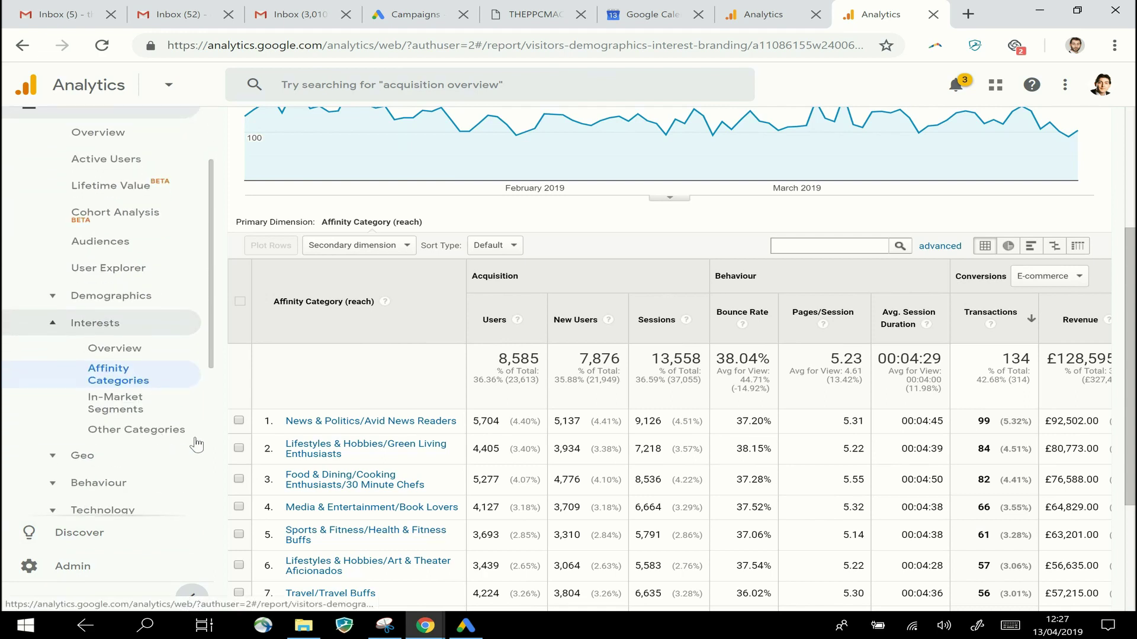
click(118, 409)
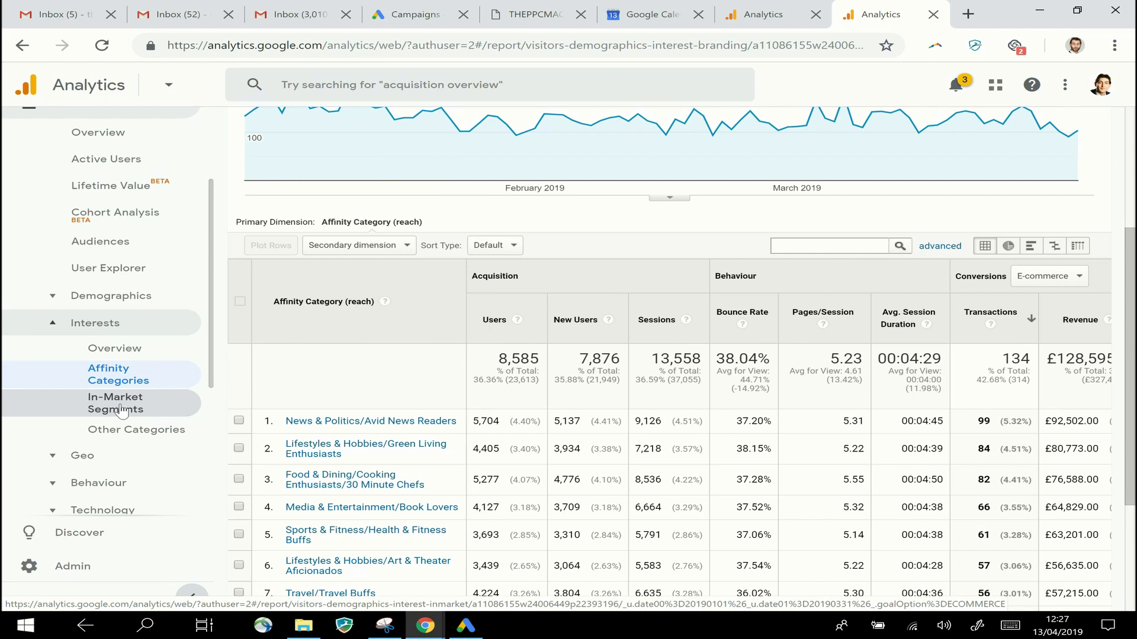
- Open In-Market Segments (119 transactions, £116,769.00) and collapse the sidebar to widen the table
click(122, 409)
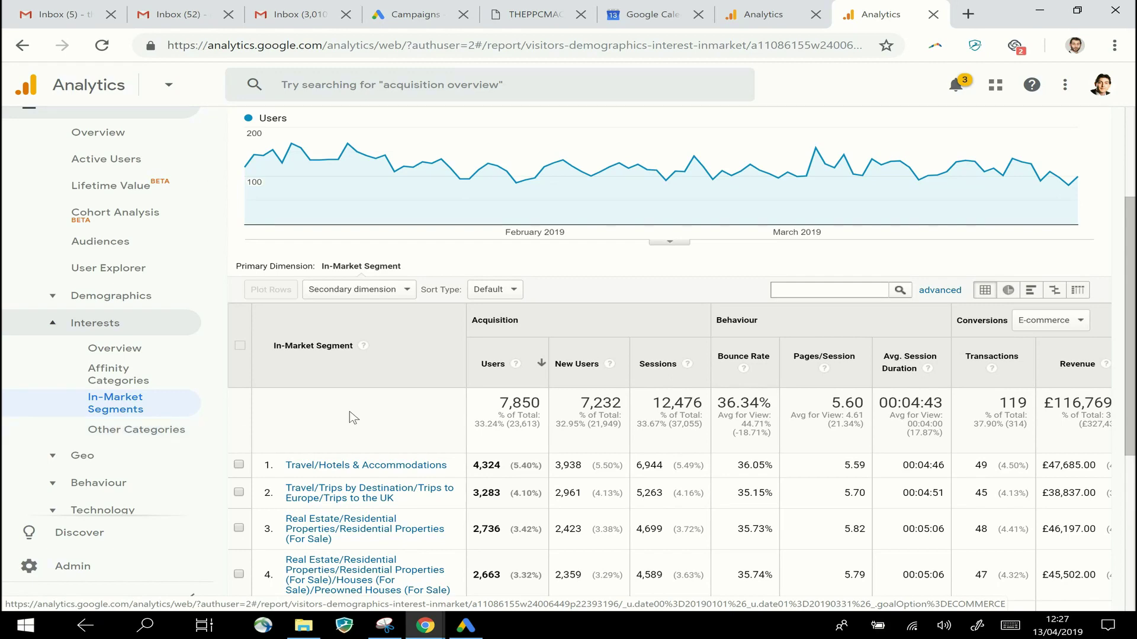
scroll(400, 431, down, 1)
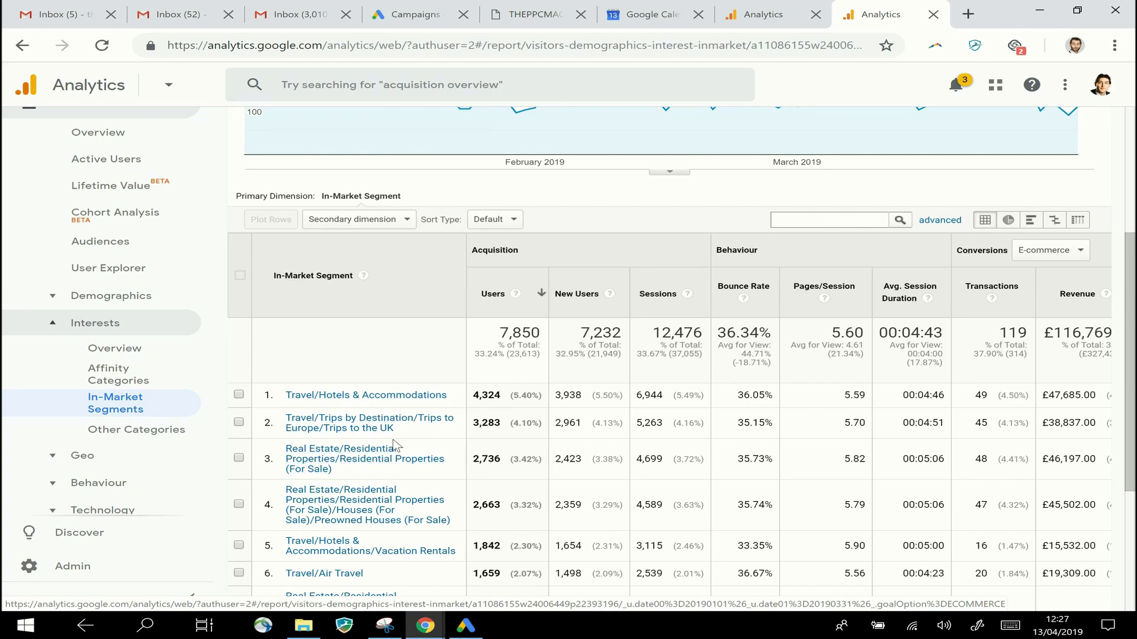
scroll(356, 450, down, 1)
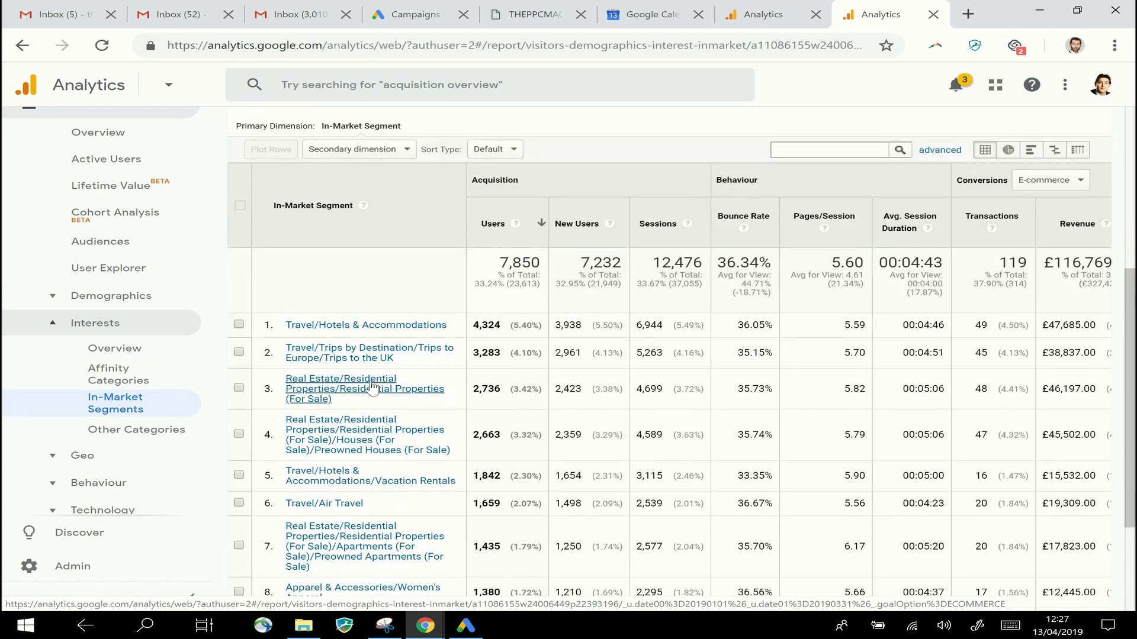
scroll(875, 583, up, 1)
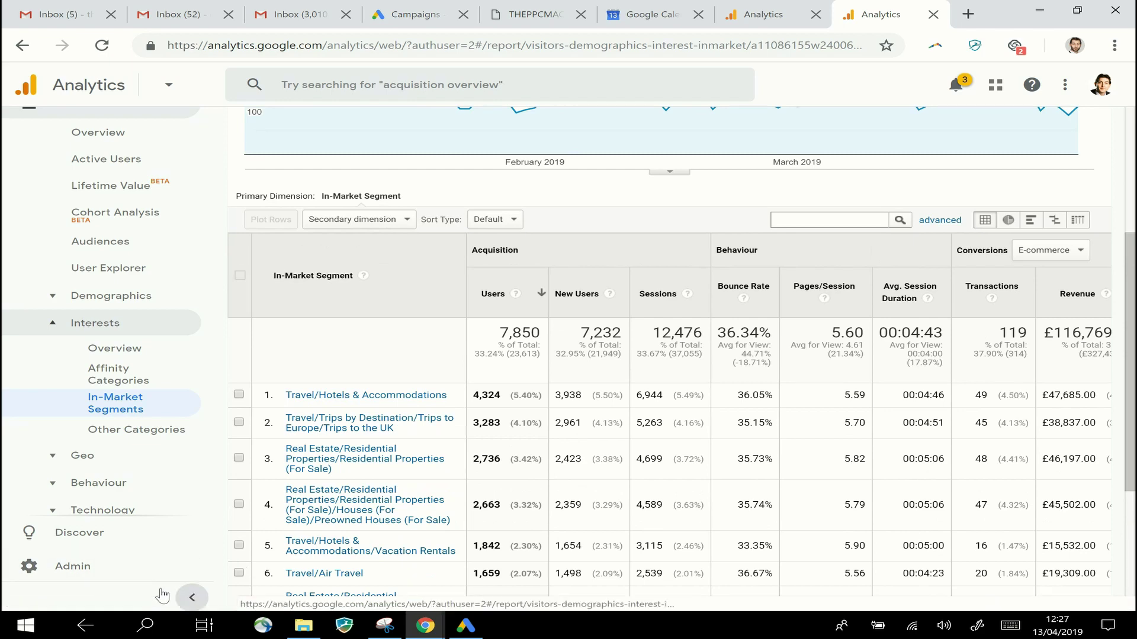
click(189, 595)
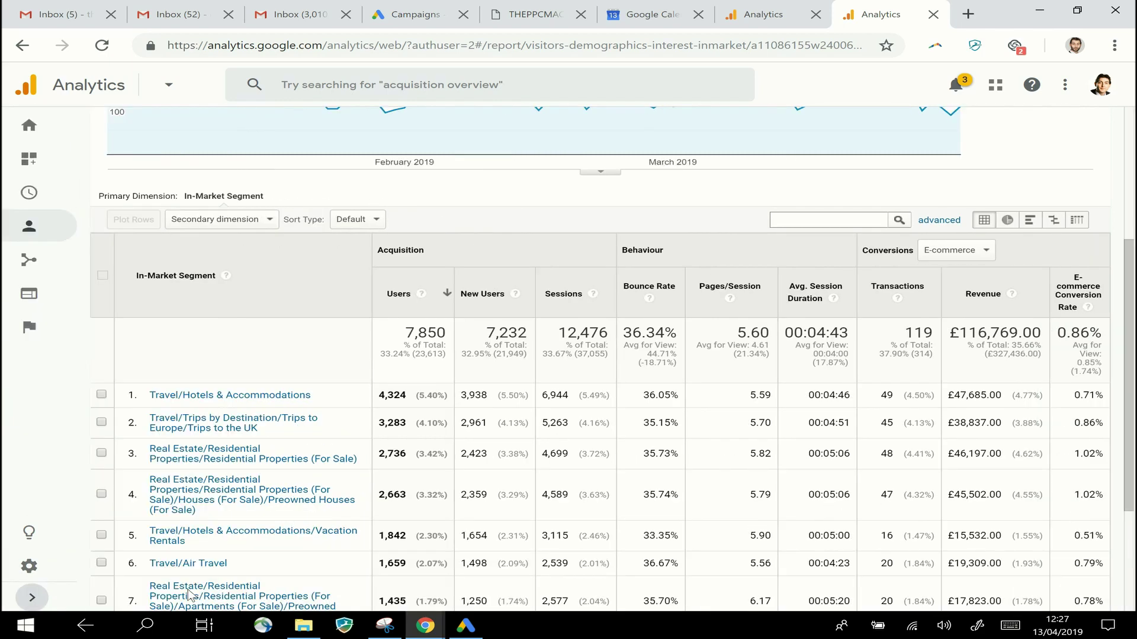
- Sort In-Market Segments descending by e-commerce conversion rate and scroll through the ranking
click(1075, 287)
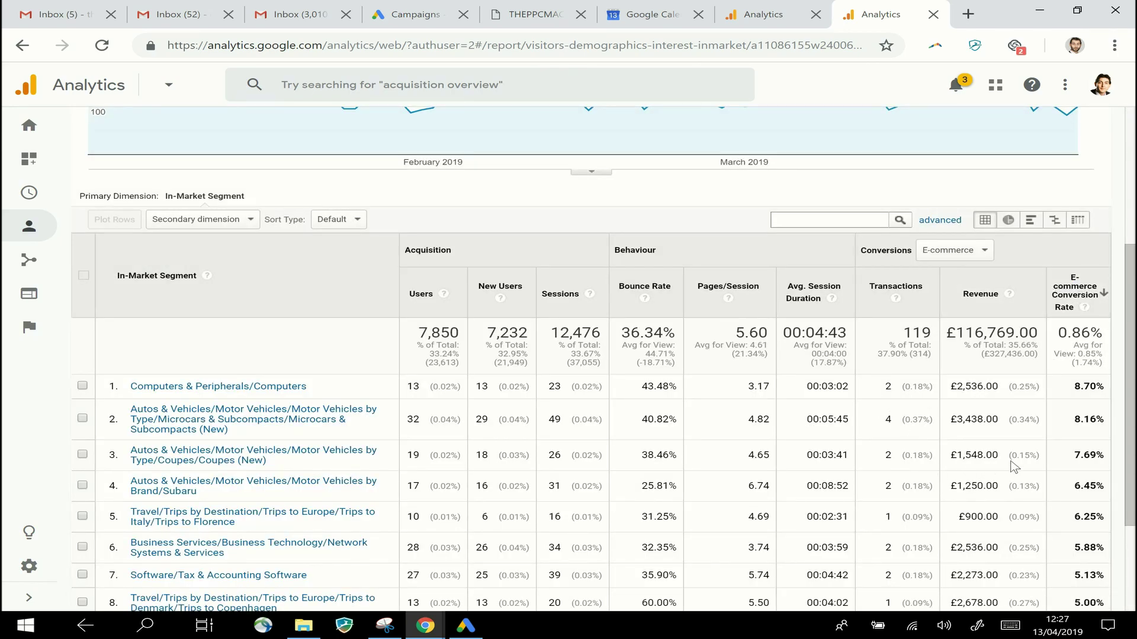
scroll(1080, 453, down, 1)
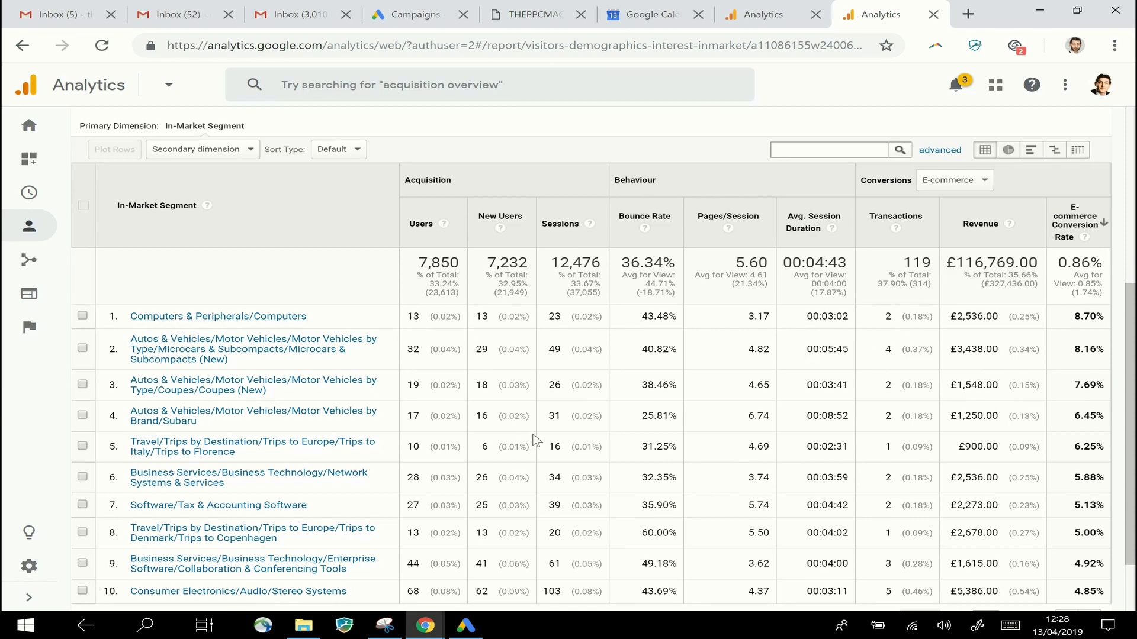
scroll(539, 439, down, 1)
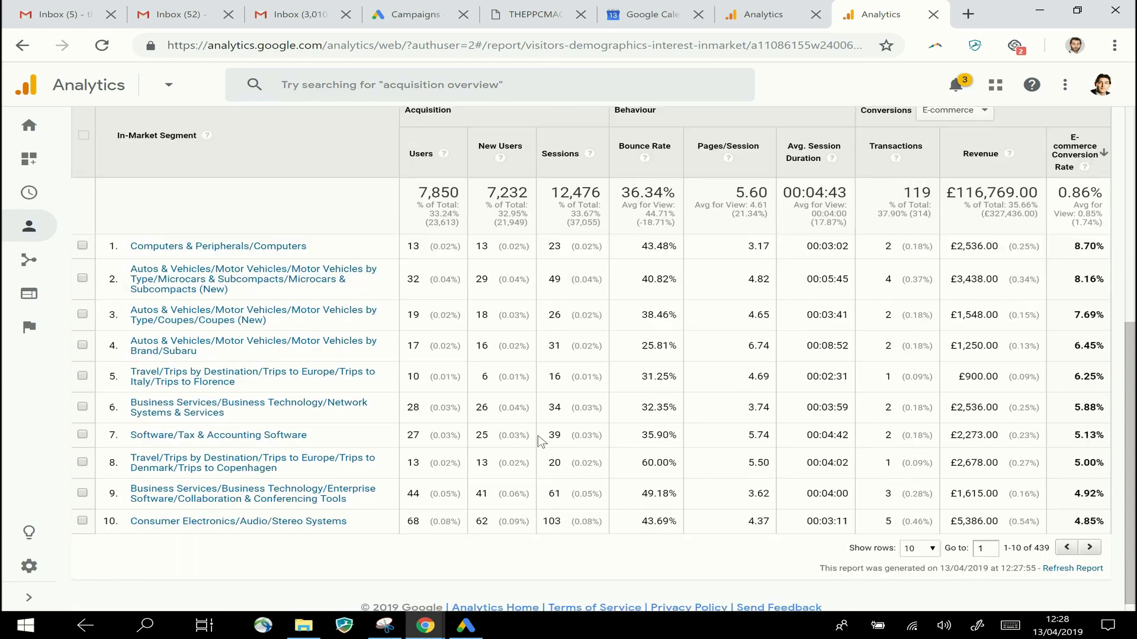
- Bring back the report sidebar and go to Audience > Demographics > Overview for age and gender charts
click(27, 598)
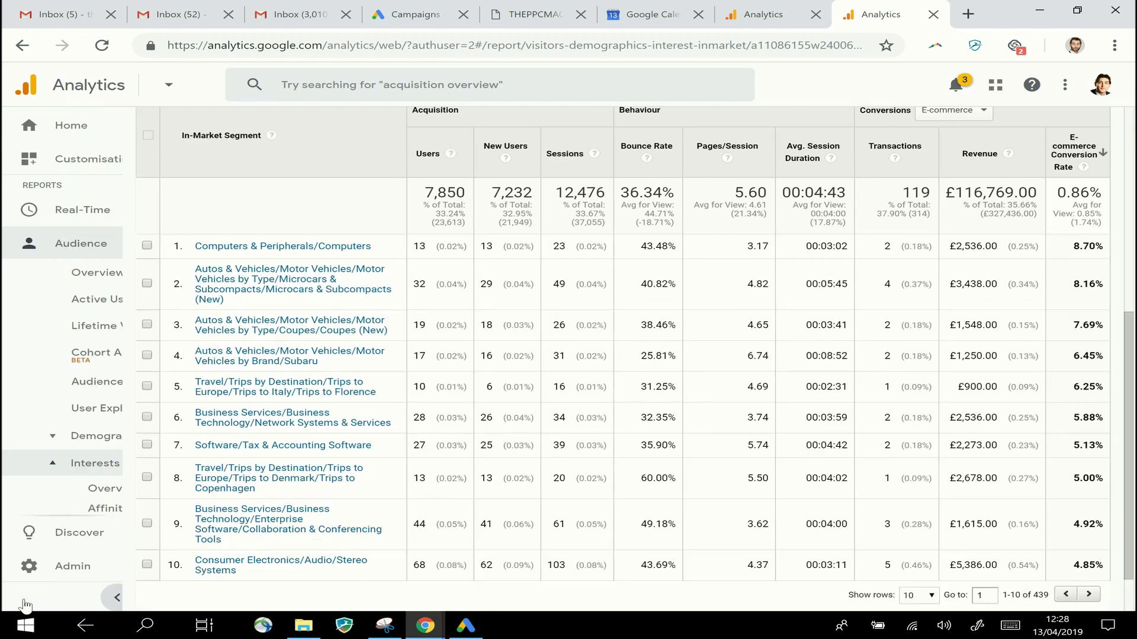
click(75, 442)
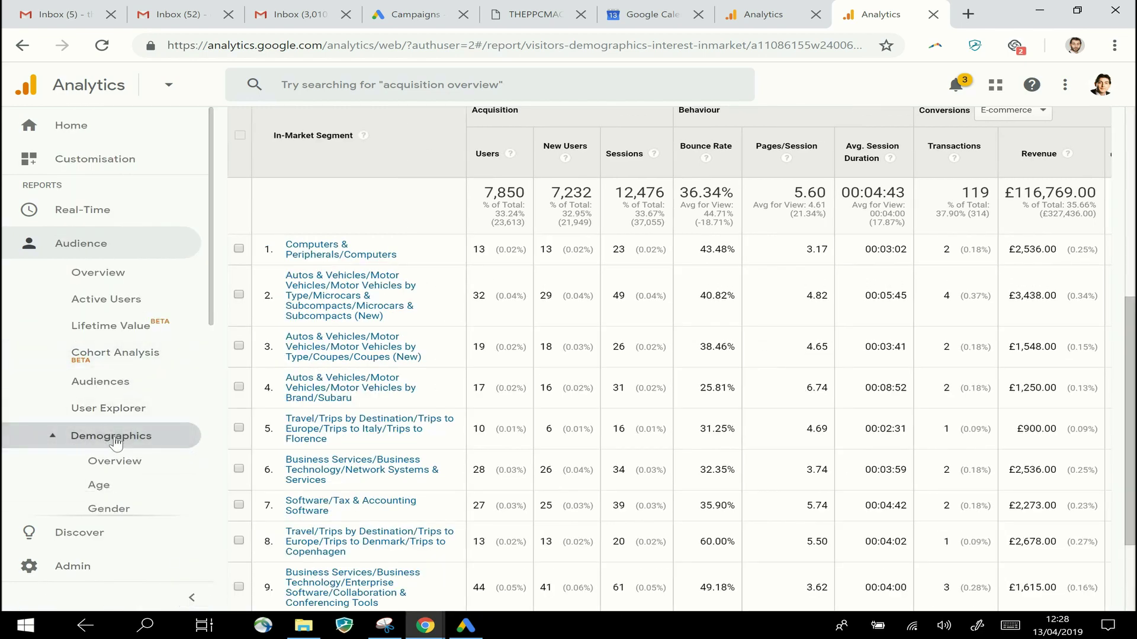
click(113, 462)
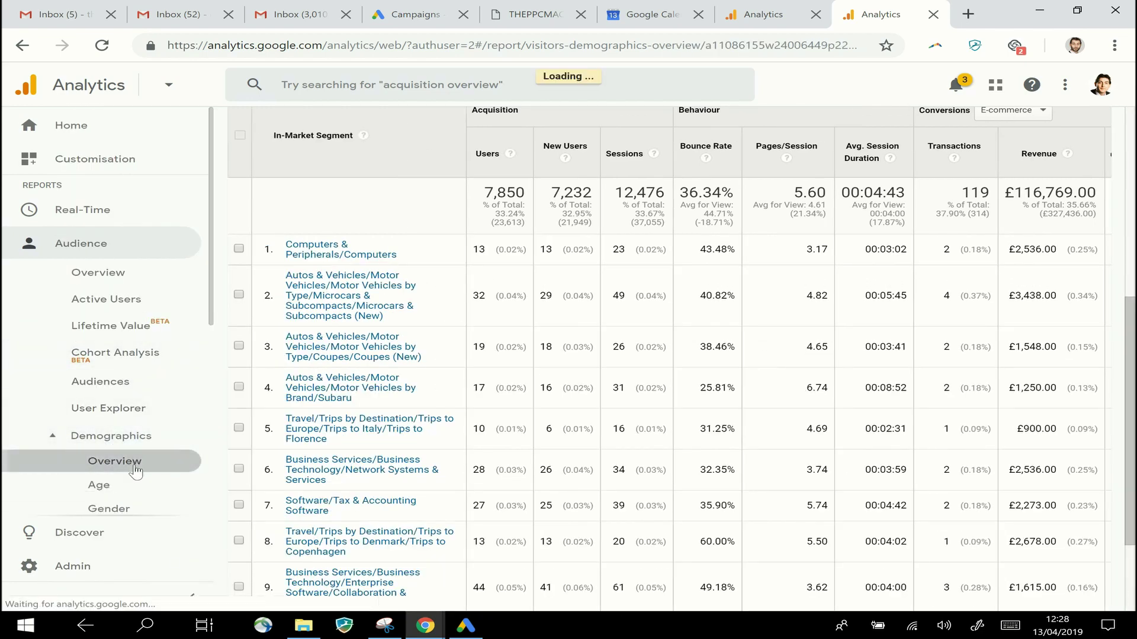